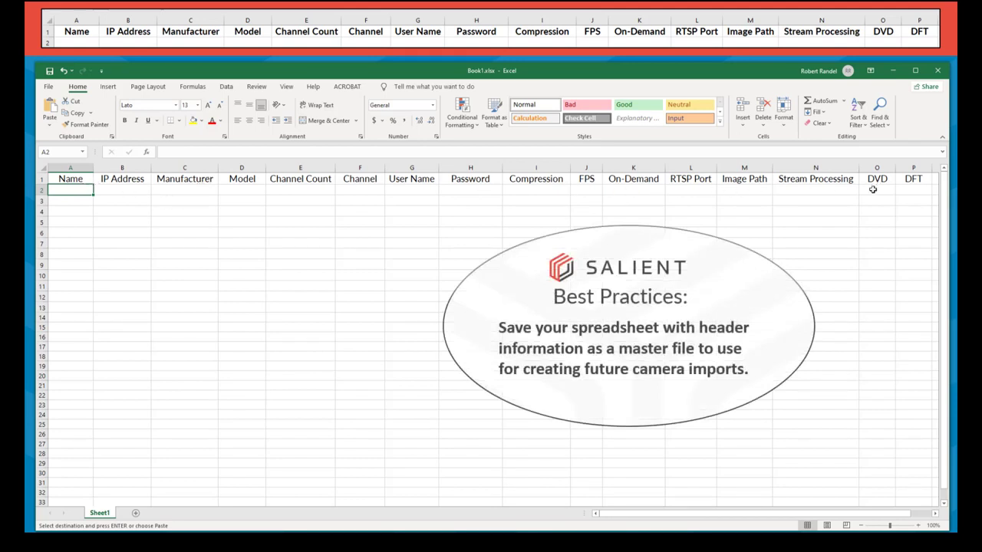
# - Save the header-only workbook as 'import master' in the pinned Cameras folder
pyautogui.click(48, 86)
pyautogui.click(67, 217)
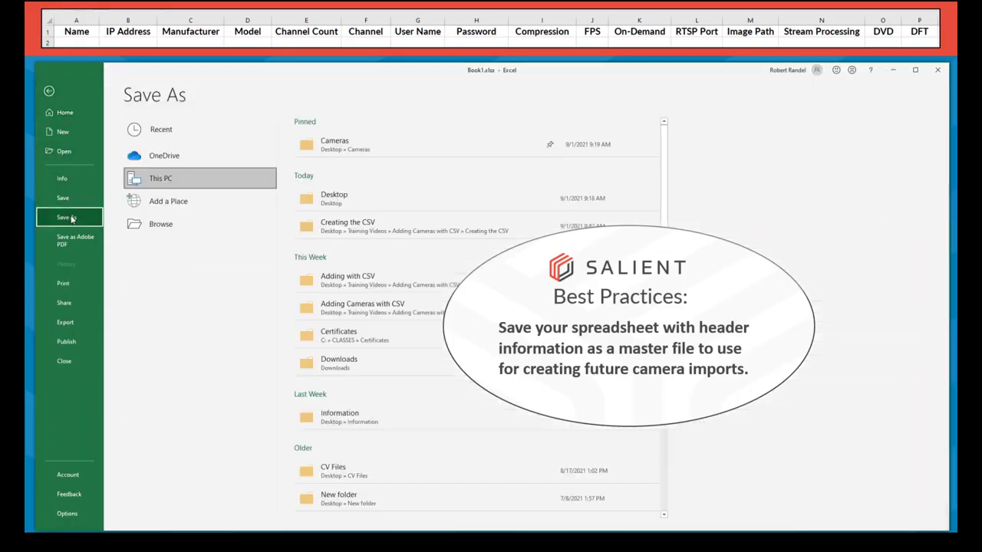
pyautogui.click(333, 144)
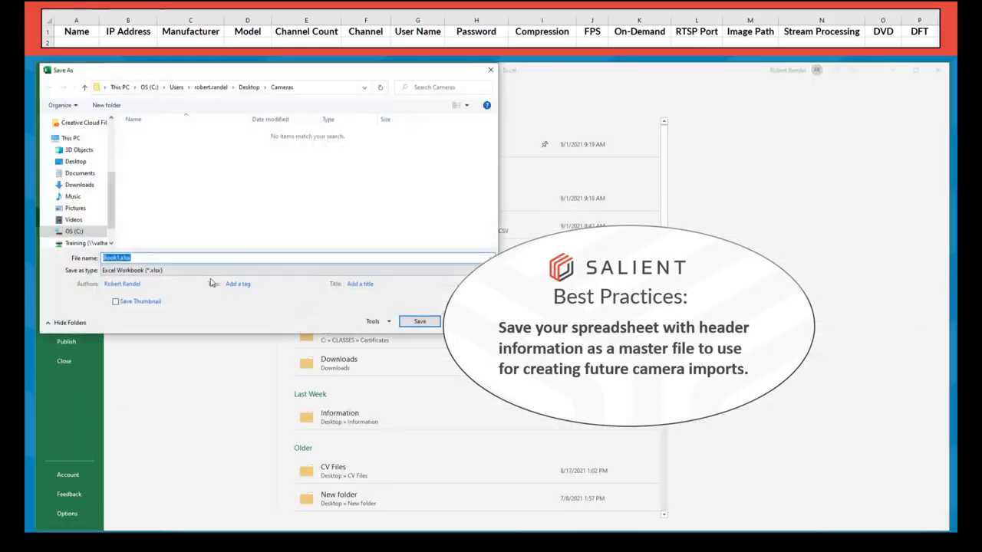
pyautogui.press('BackSpace')
pyautogui.write('import master')
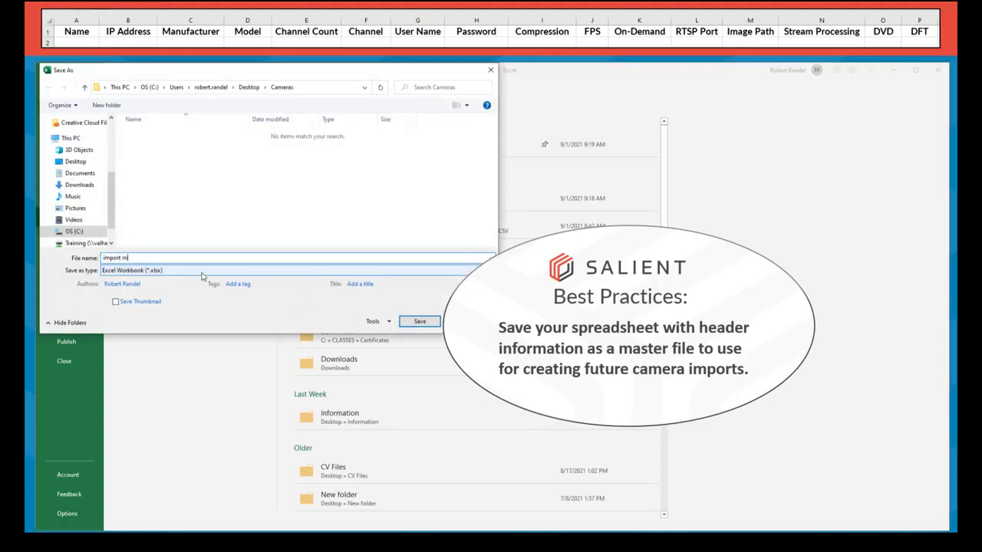
pyautogui.click(419, 322)
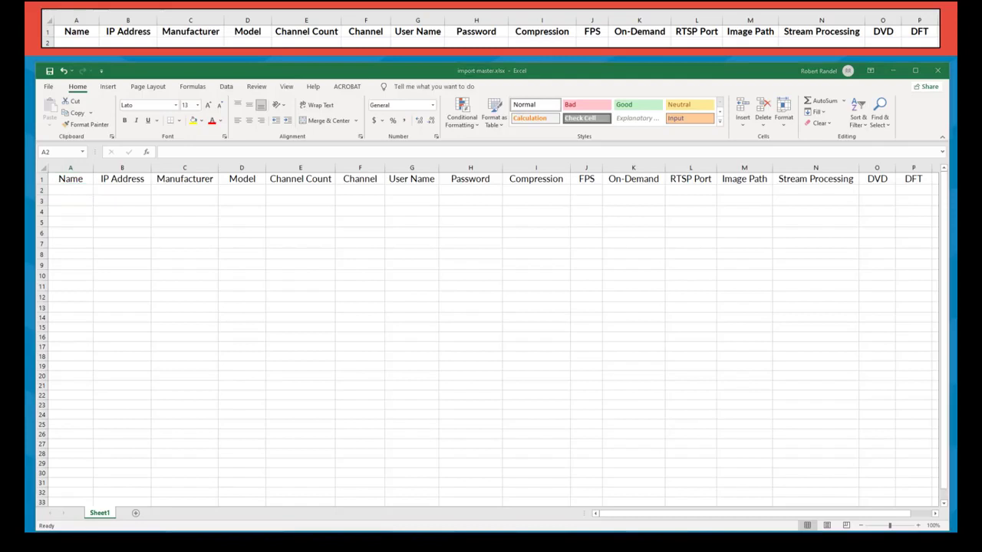
# - Enter Front Door, 10.0.0.225, Axis, P1365-E and channel count 1 across A2:E2
pyautogui.hotkey('ctrl', 'c')
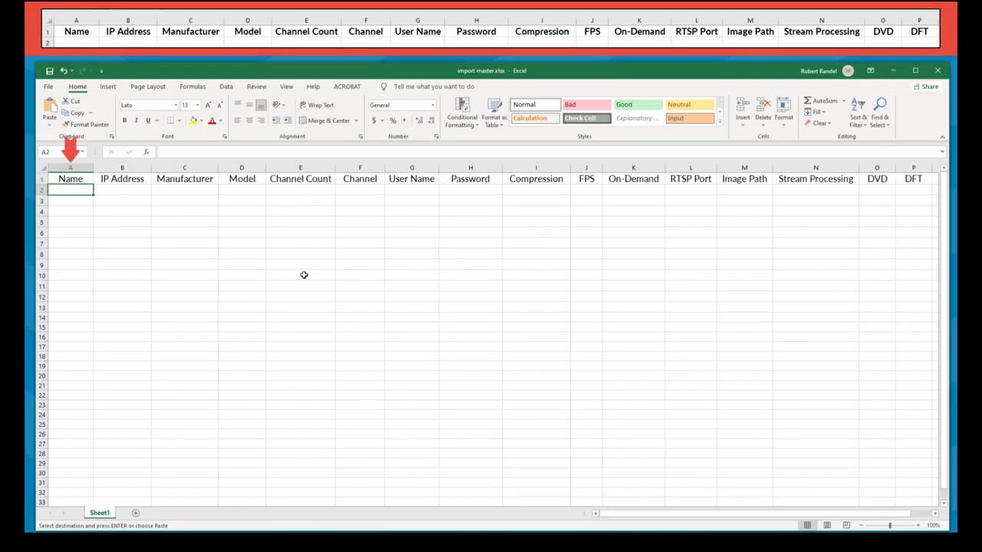
pyautogui.write('Fron')
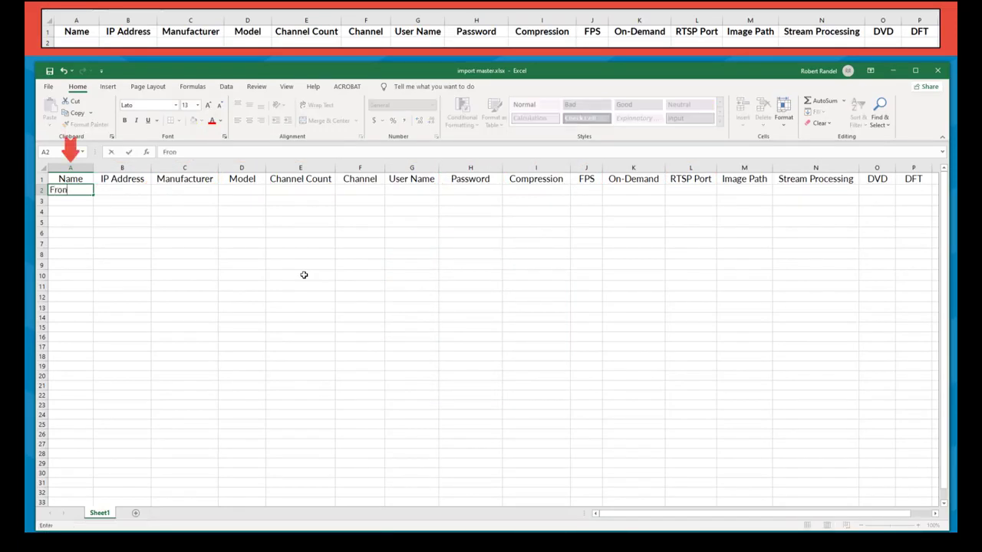
pyautogui.write('t Door')
pyautogui.press('Tab')
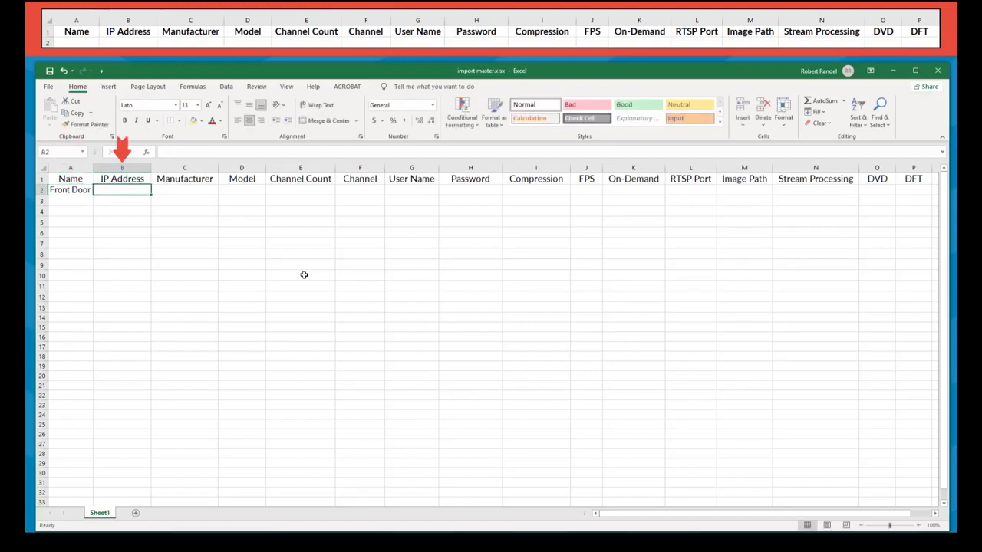
pyautogui.write('1')
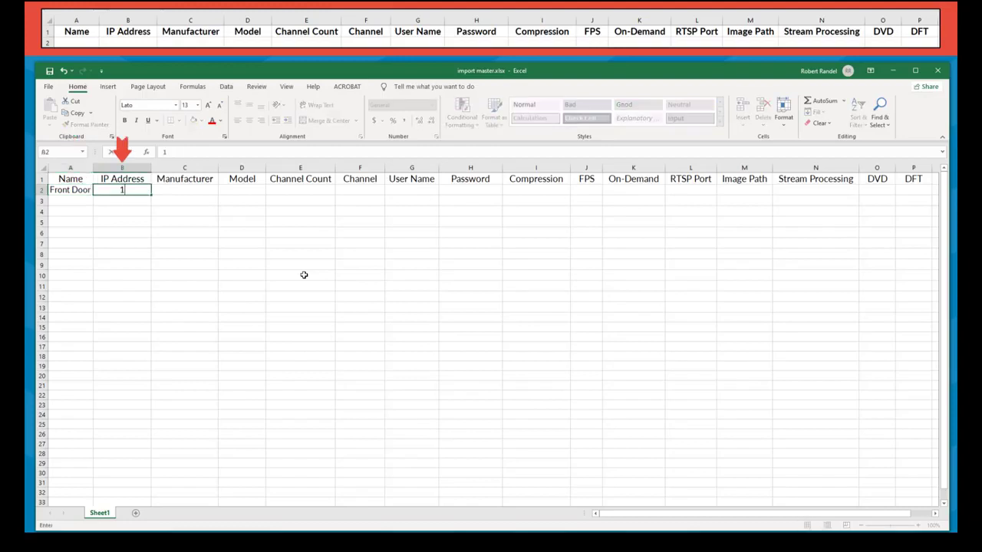
pyautogui.write('0.0.0.225')
pyautogui.press('Tab')
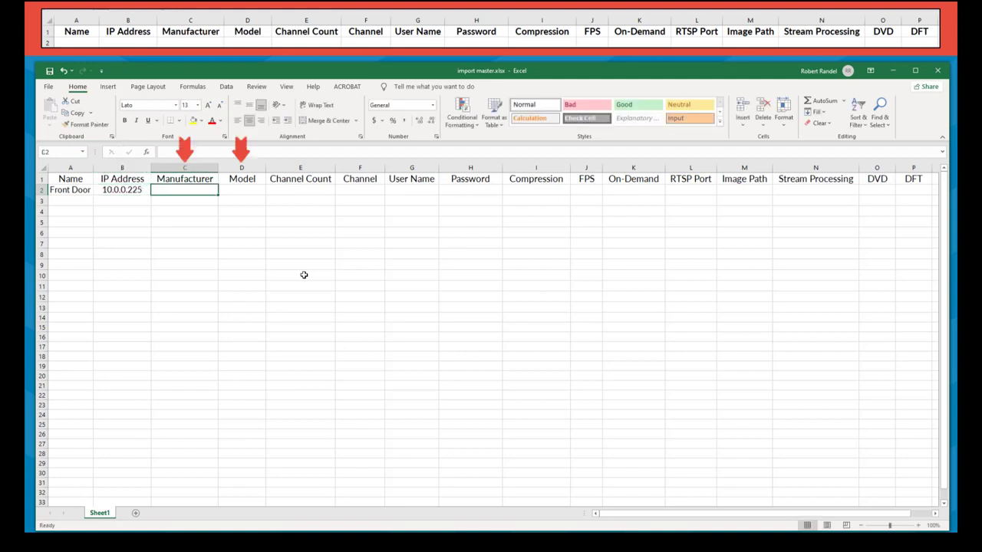
pyautogui.write('Axis')
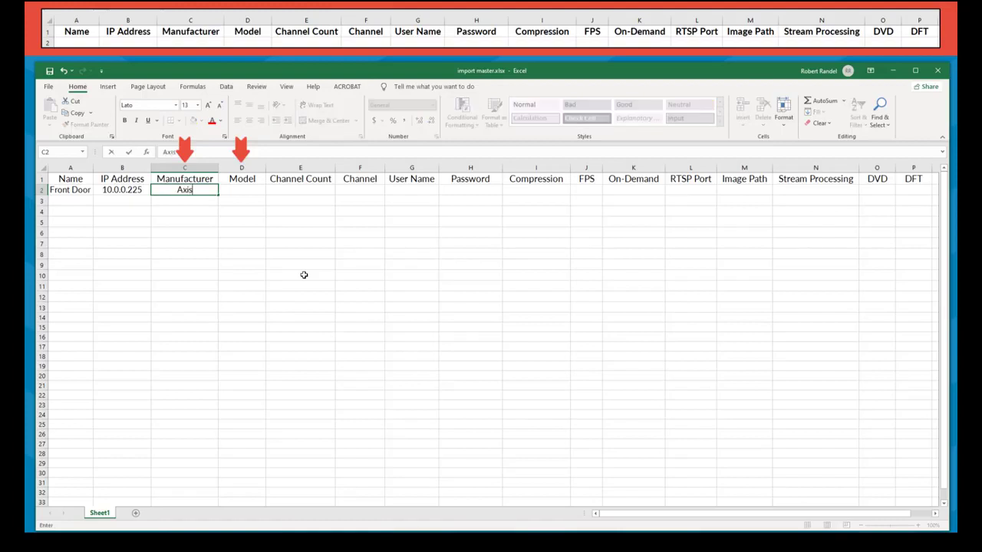
pyautogui.press('Tab')
pyautogui.write('P13')
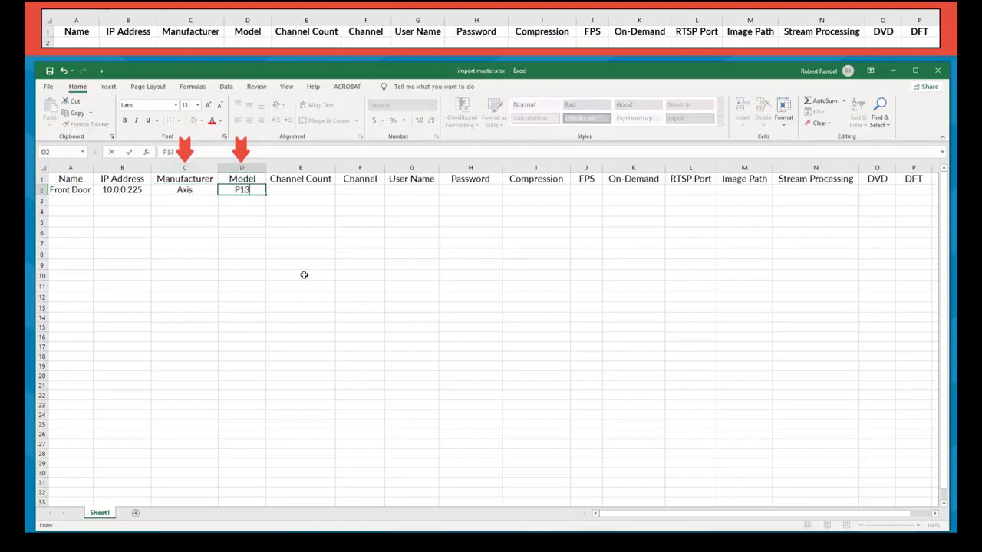
pyautogui.write('65-E')
pyautogui.press('Tab')
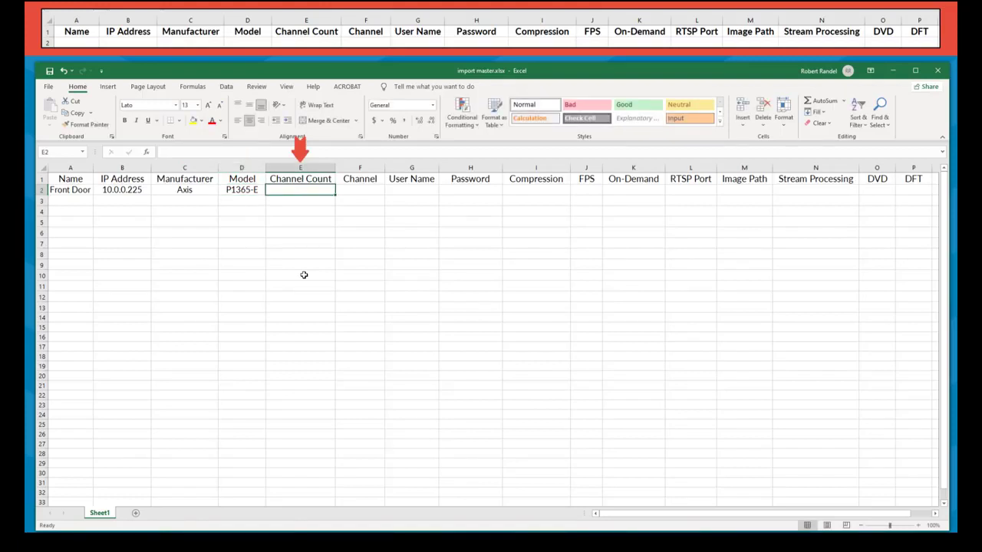
pyautogui.write('1')
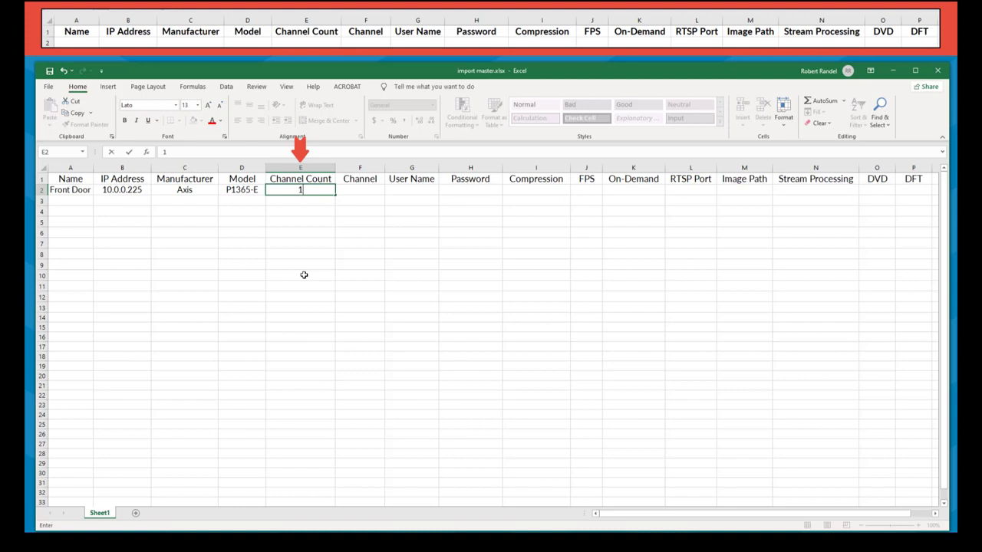
pyautogui.press('Tab')
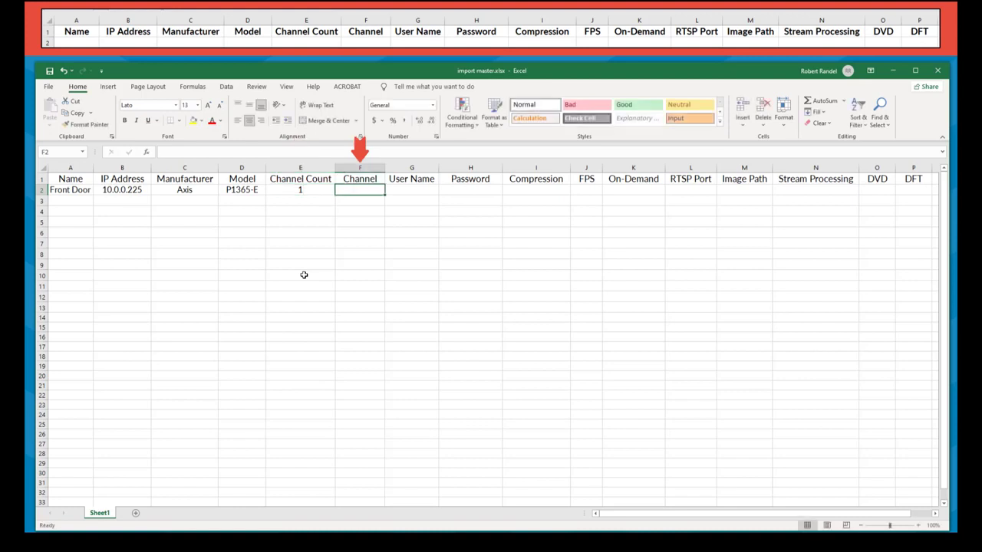
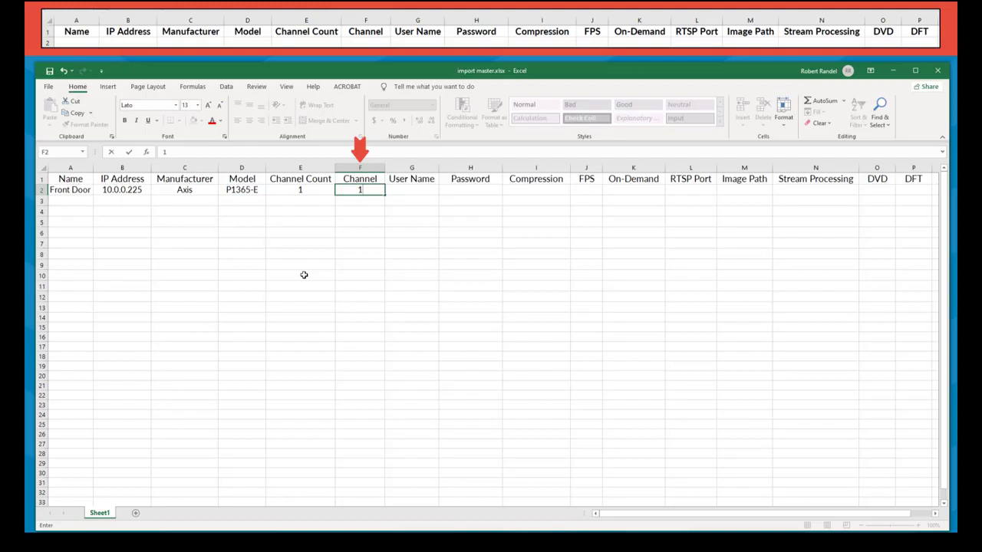
# - Fill row 2 with channel 1, user name admin, the camera password, H264 compression and 8 FPS
pyautogui.press('Tab')
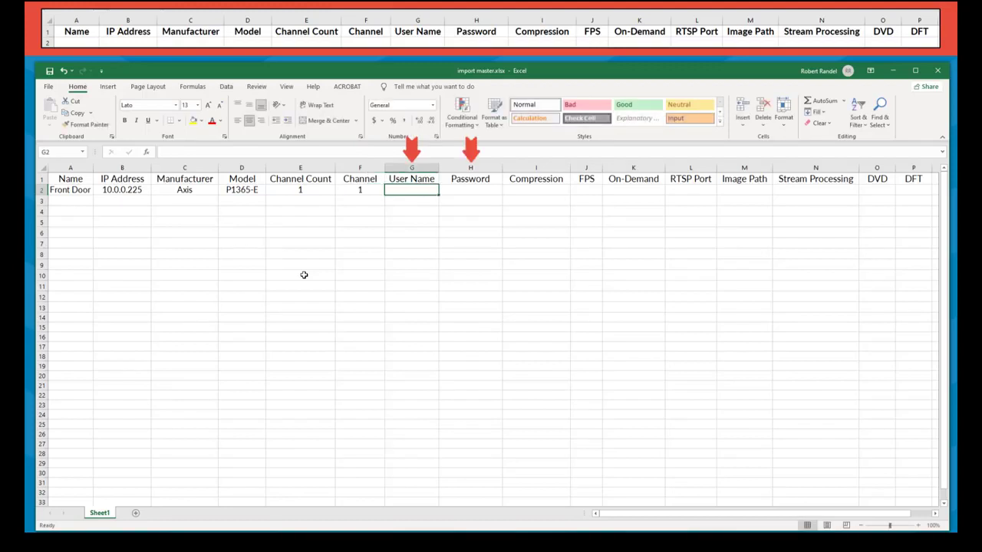
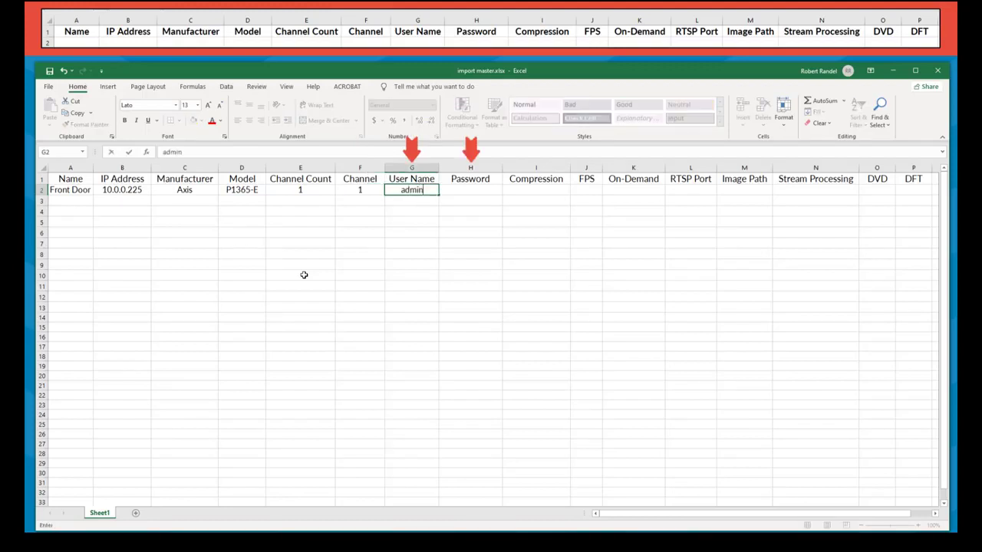
pyautogui.press('Tab')
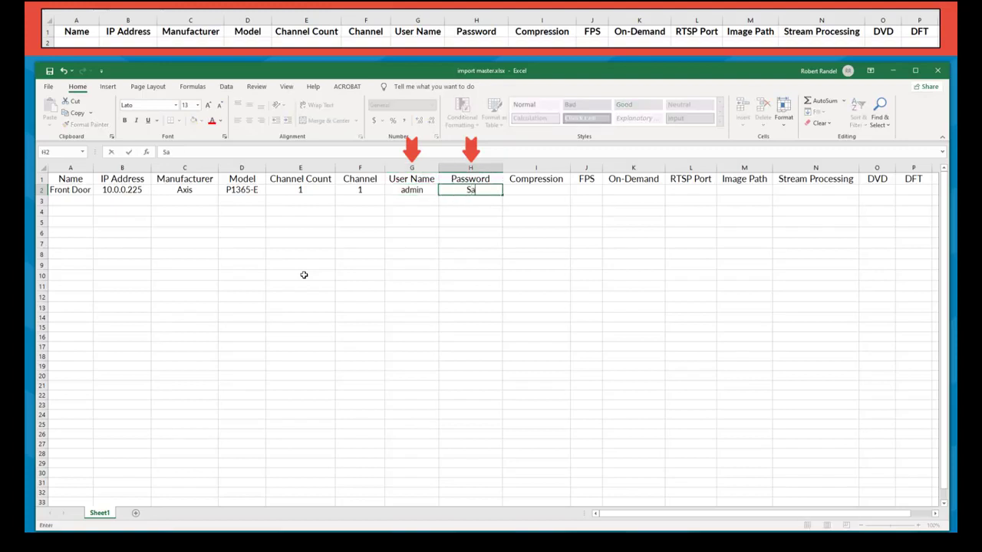
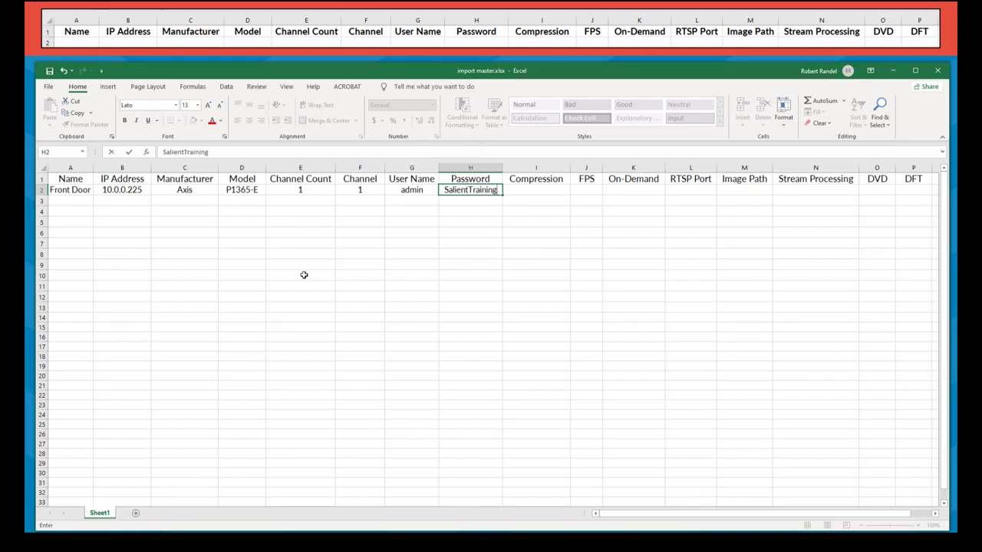
pyautogui.press('Tab')
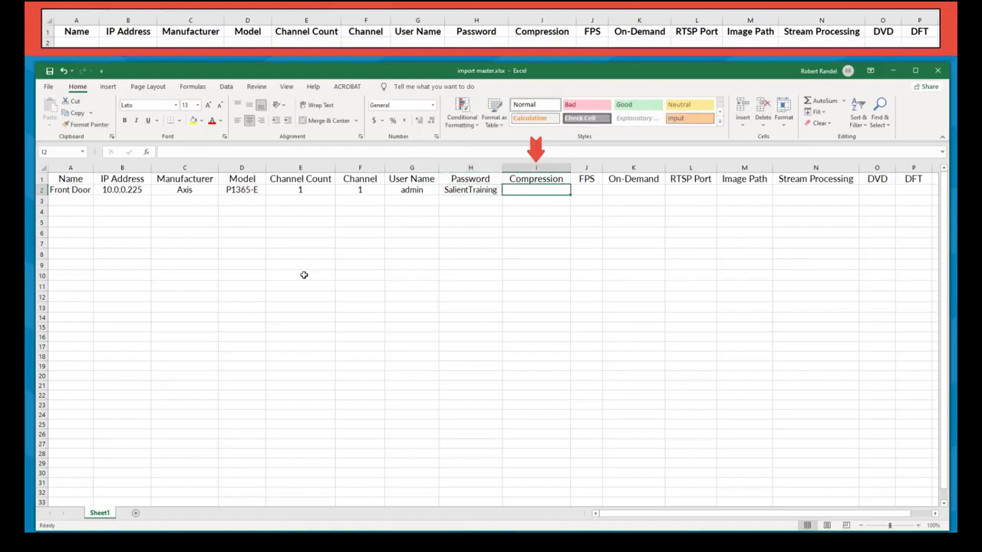
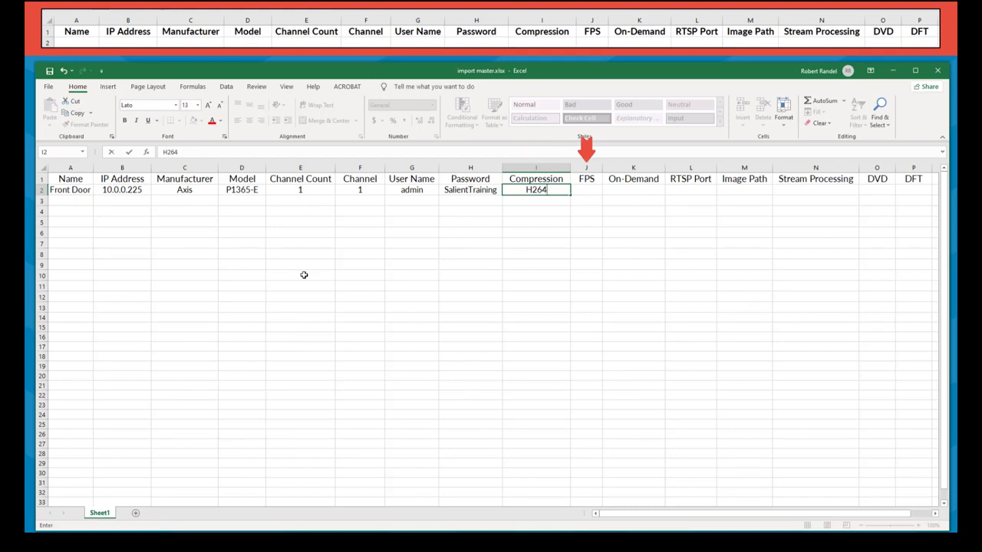
pyautogui.press('Tab')
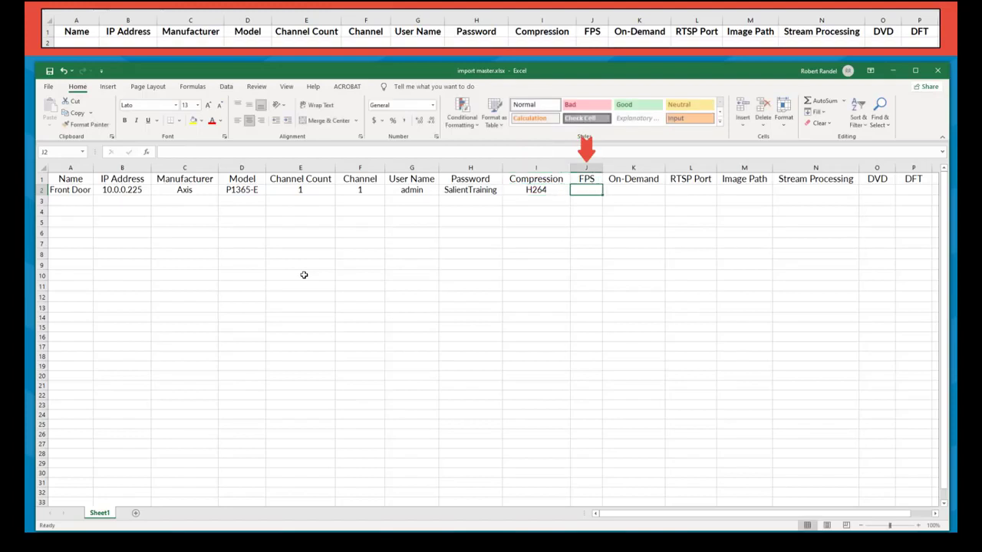
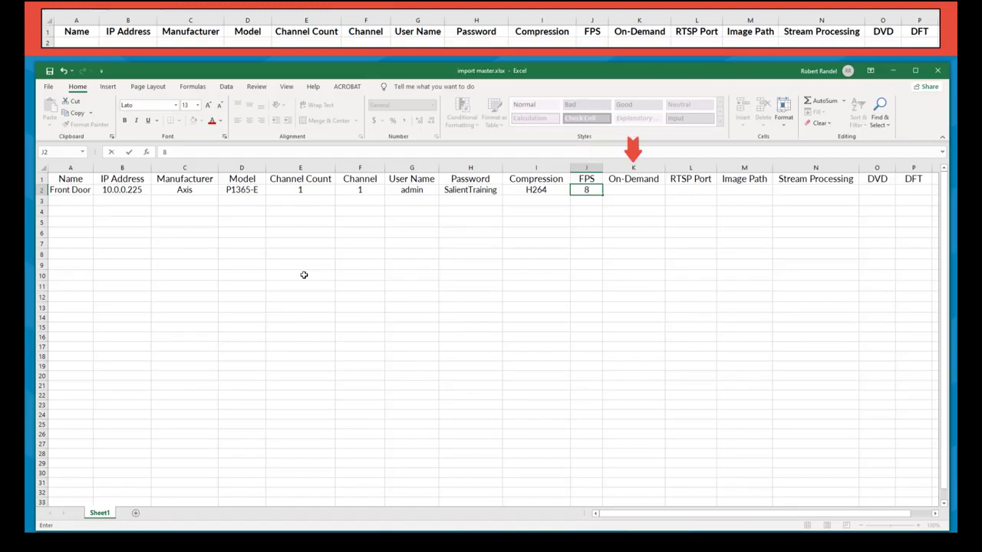
pyautogui.press('Tab')
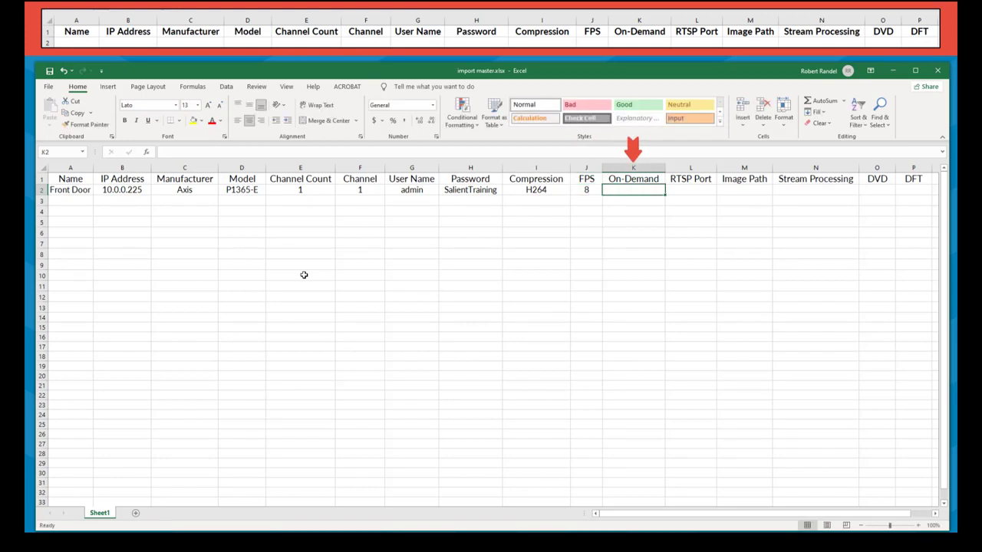
# - Enter No for On-Demand and 554 as the RTSP Port in row 2
pyautogui.write('No')
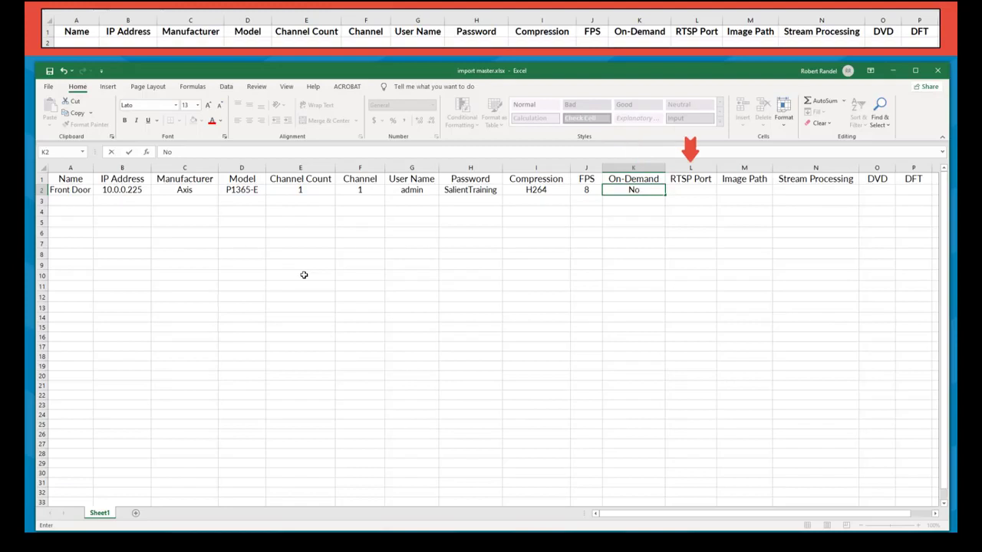
pyautogui.press('Tab')
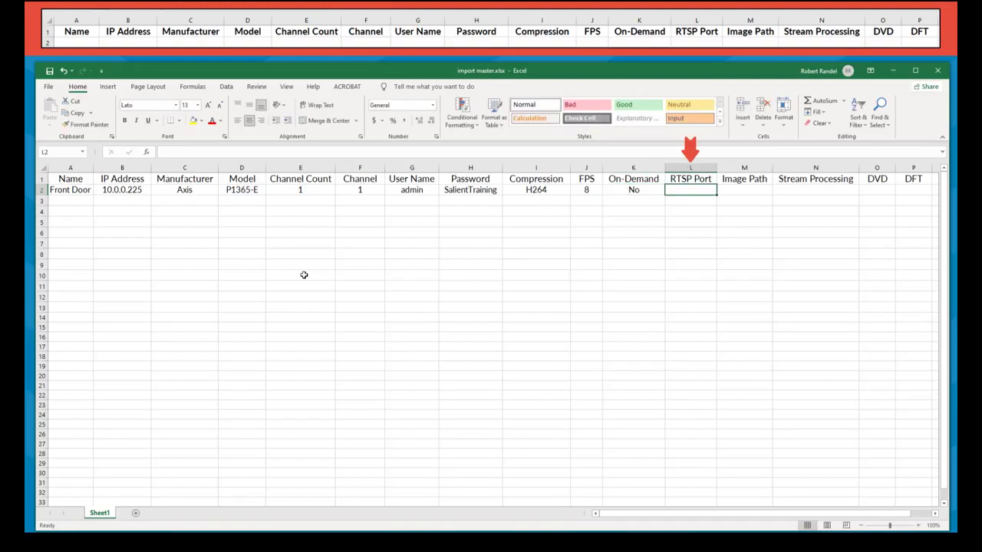
pyautogui.write('554')
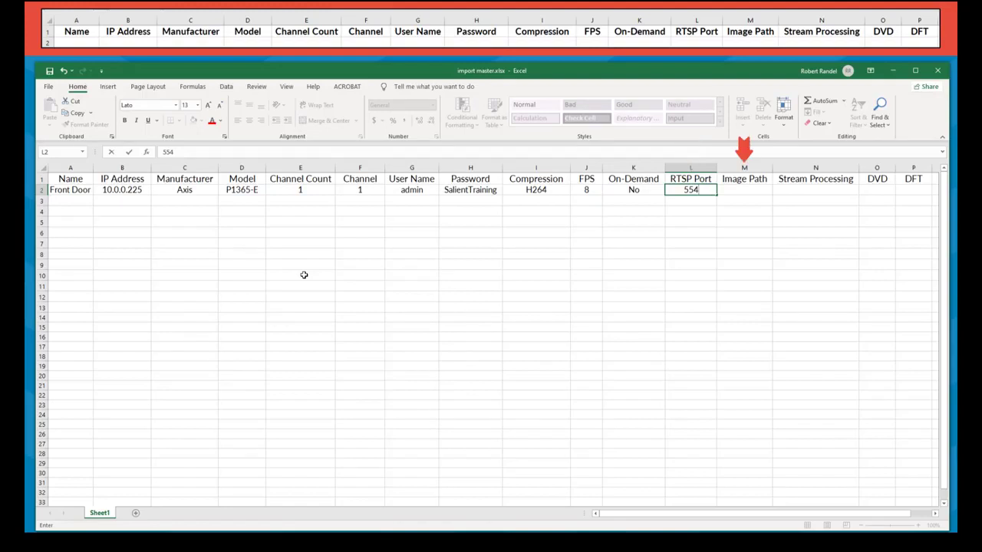
pyautogui.press('Tab')
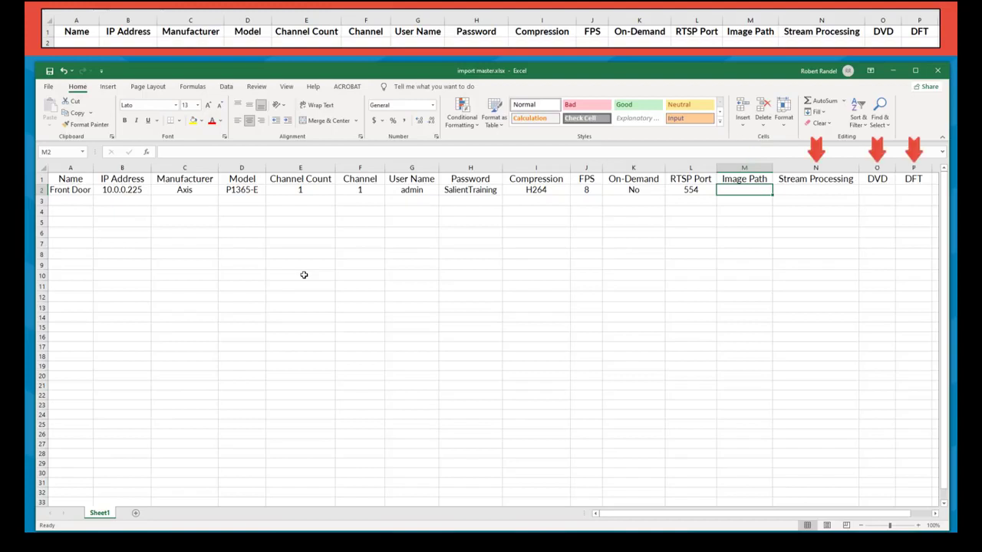
# - Leave Image Path blank and enter Yes for Stream Processing, DVD and DFT in row 2
pyautogui.press('Tab')
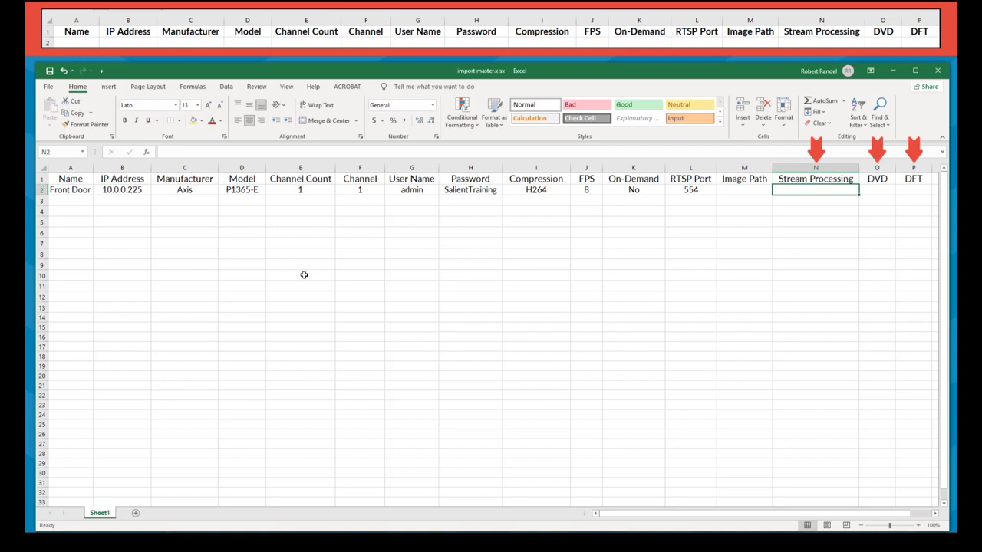
pyautogui.write('Yes')
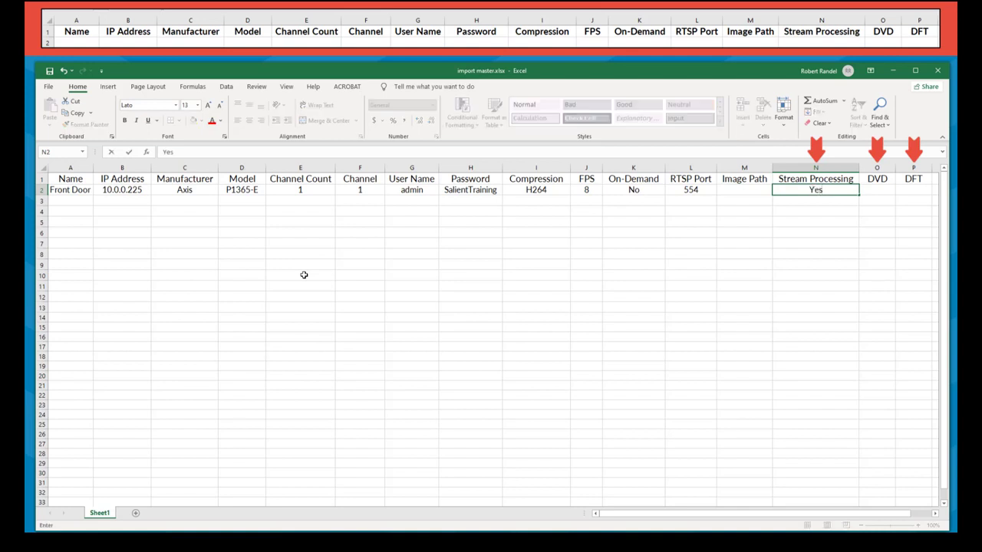
pyautogui.press('Tab')
pyautogui.write('Yes')
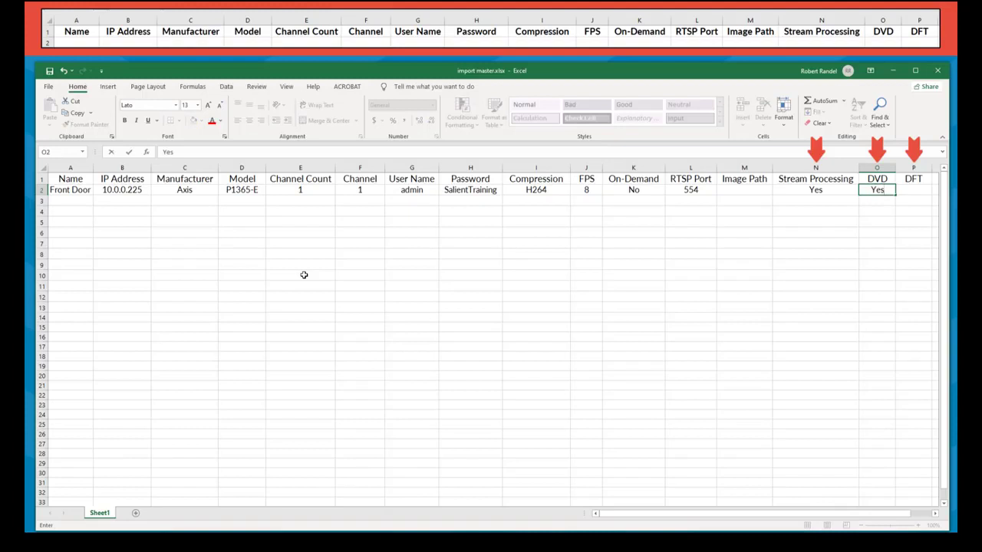
pyautogui.press('Tab')
pyautogui.write('Yes')
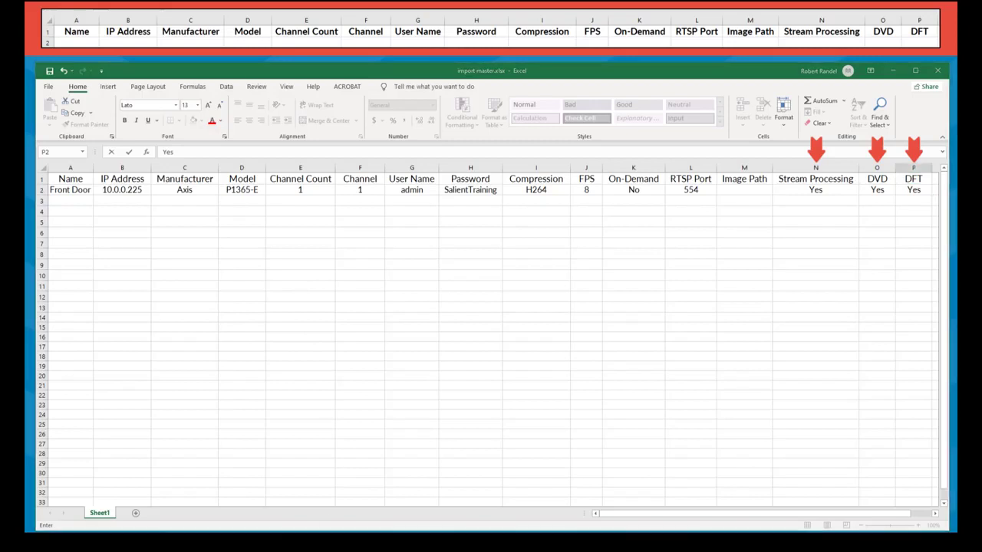
pyautogui.press('Return')
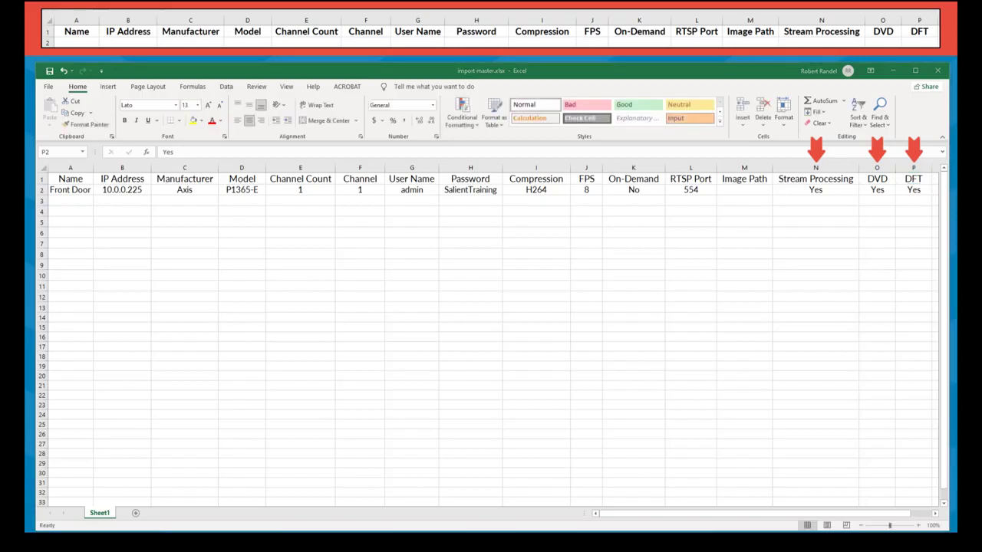
# - Paste the eleven remaining camera rows, Lobby through IT, starting at cell A3
pyautogui.hotkey('ctrl', 'c')
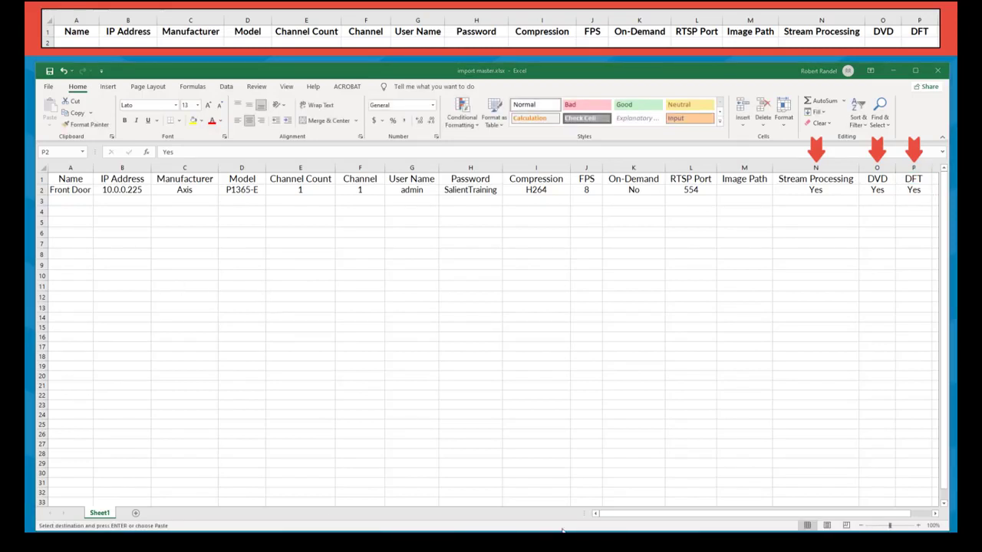
pyautogui.click(72, 200)
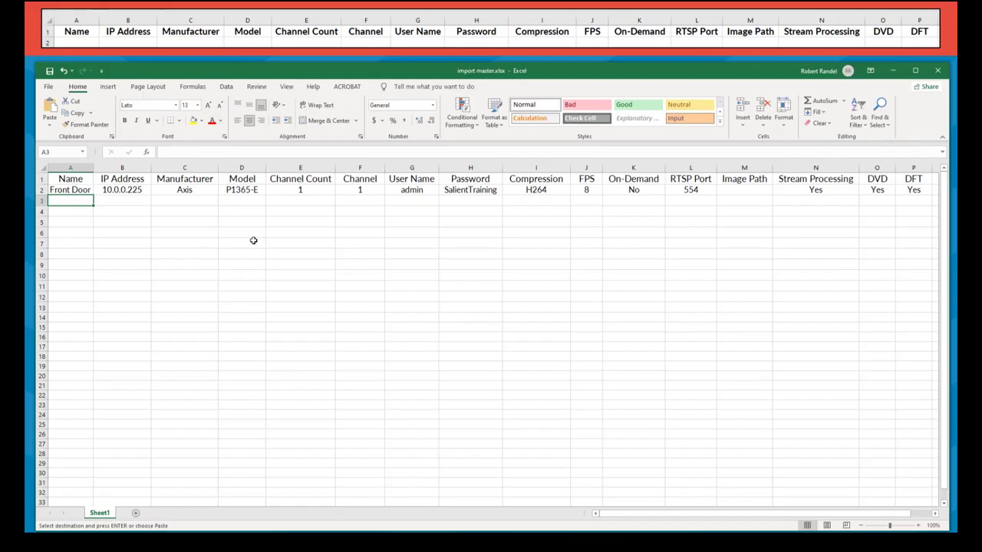
pyautogui.hotkey('ctrl', 'v')
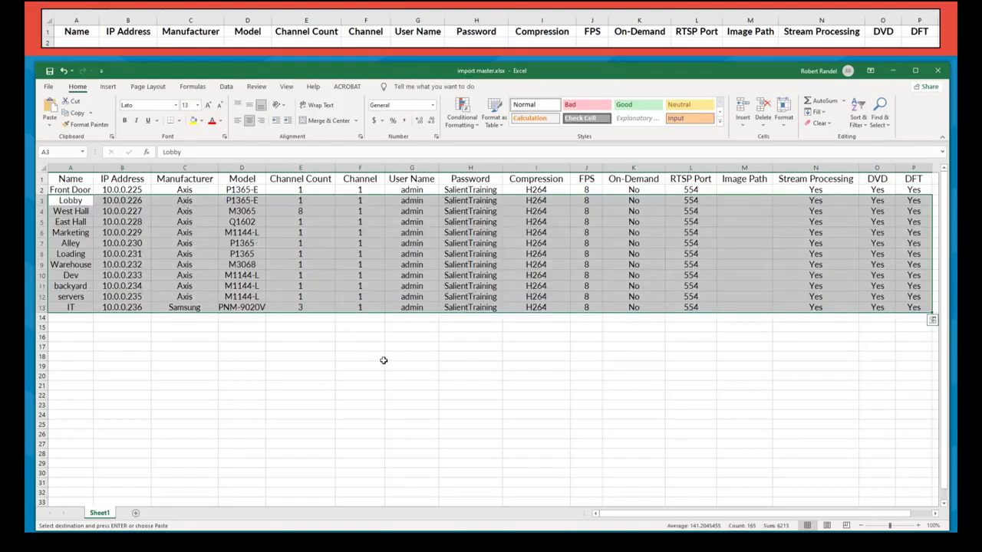
pyautogui.click(383, 360)
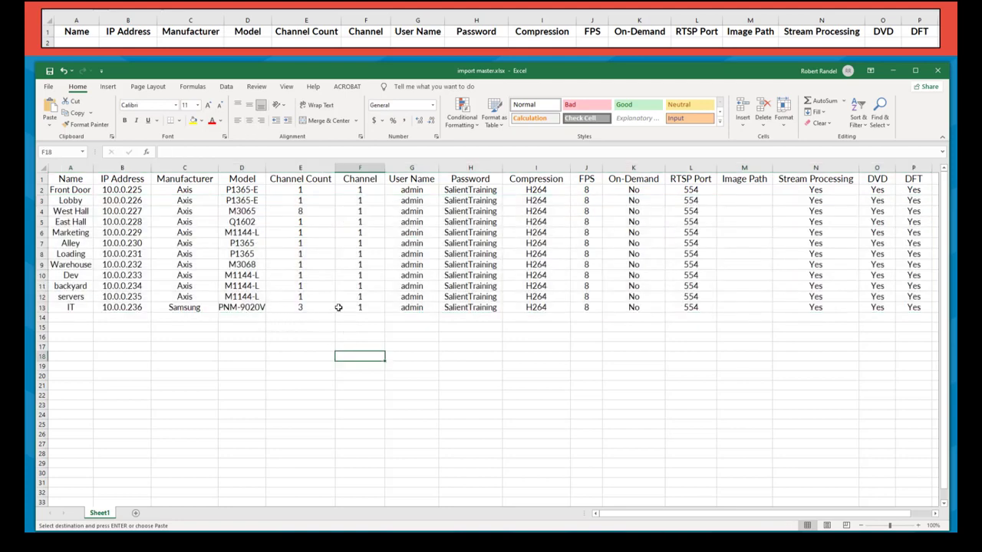
# - Save the camera list as 'camera imports' in CSV (Comma delimited) format in the Cameras folder
pyautogui.click(48, 87)
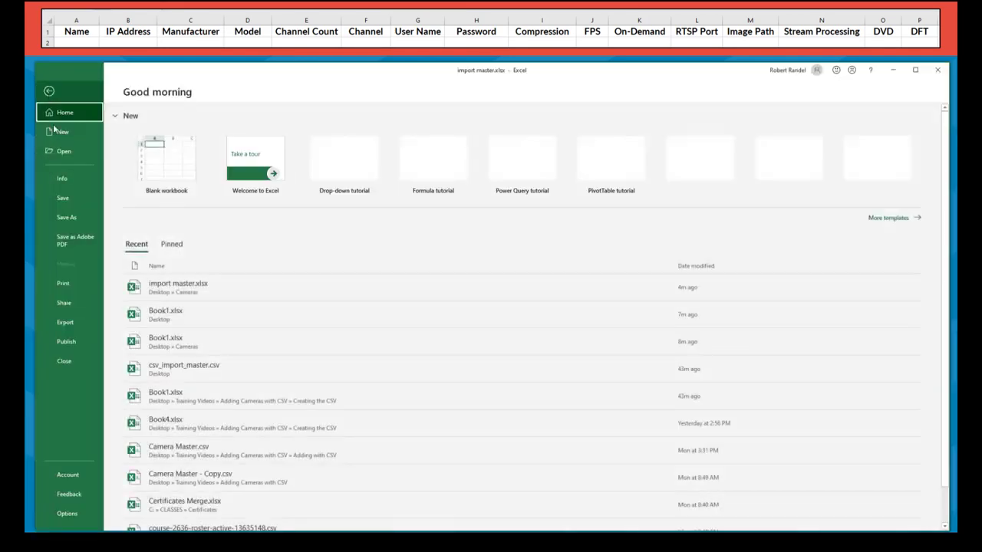
pyautogui.click(73, 217)
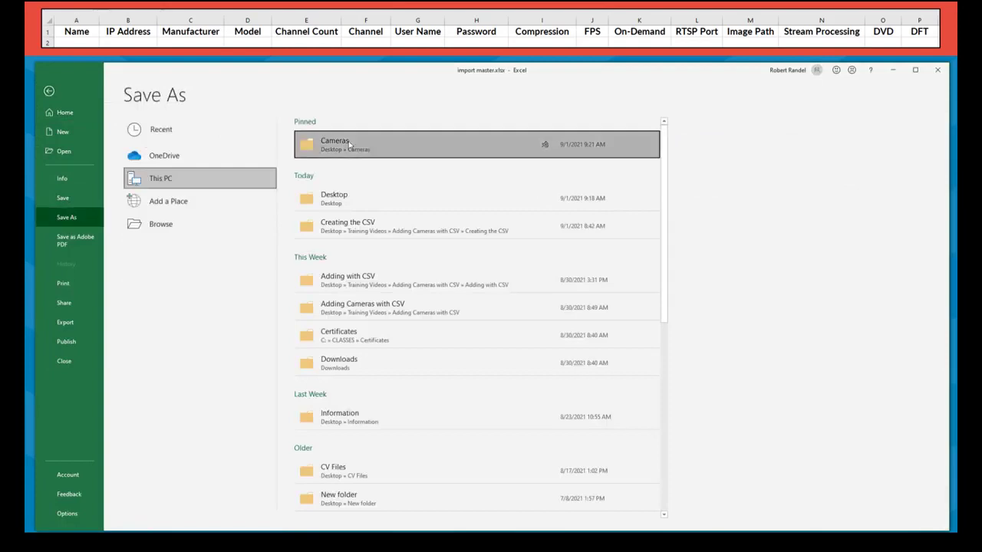
pyautogui.click(300, 250)
pyautogui.click(177, 270)
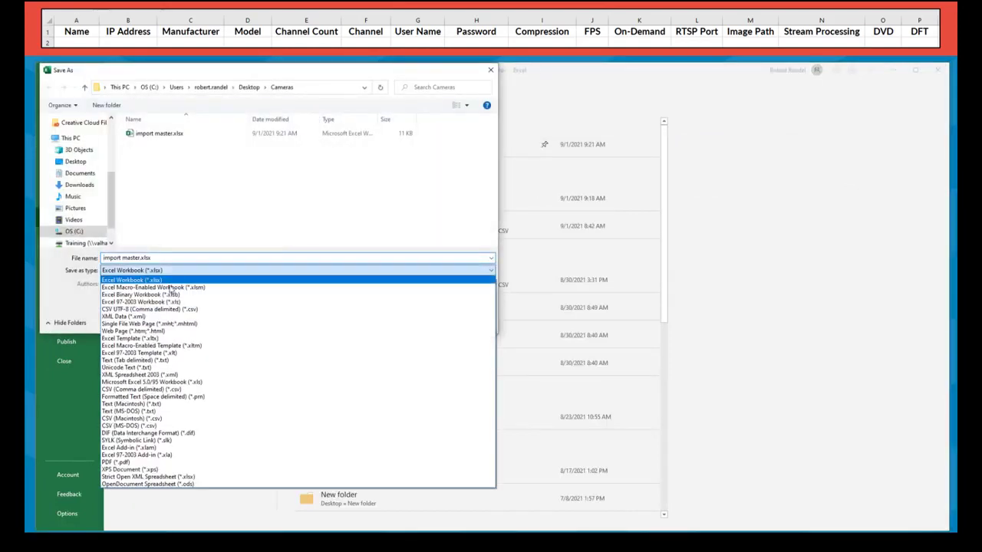
pyautogui.click(142, 389)
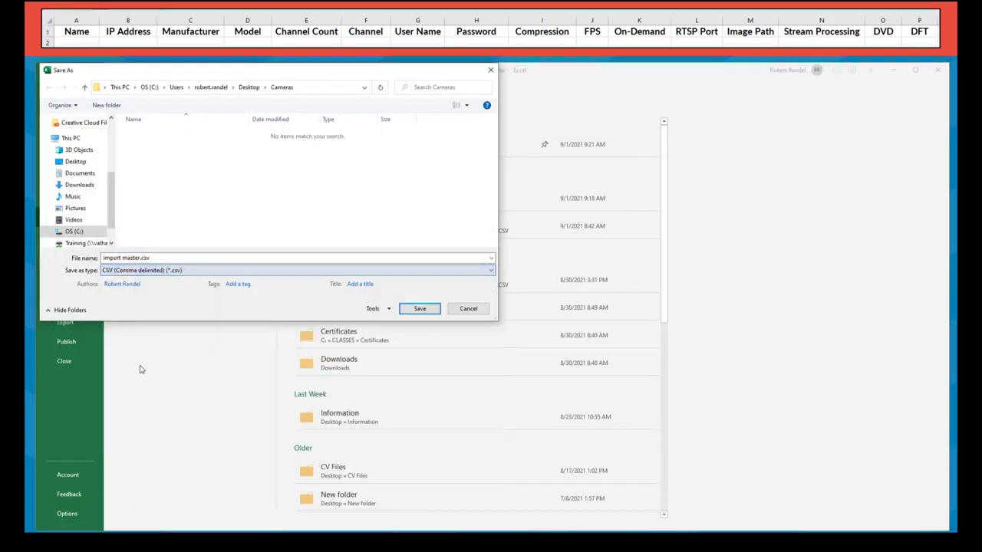
pyautogui.click(141, 258)
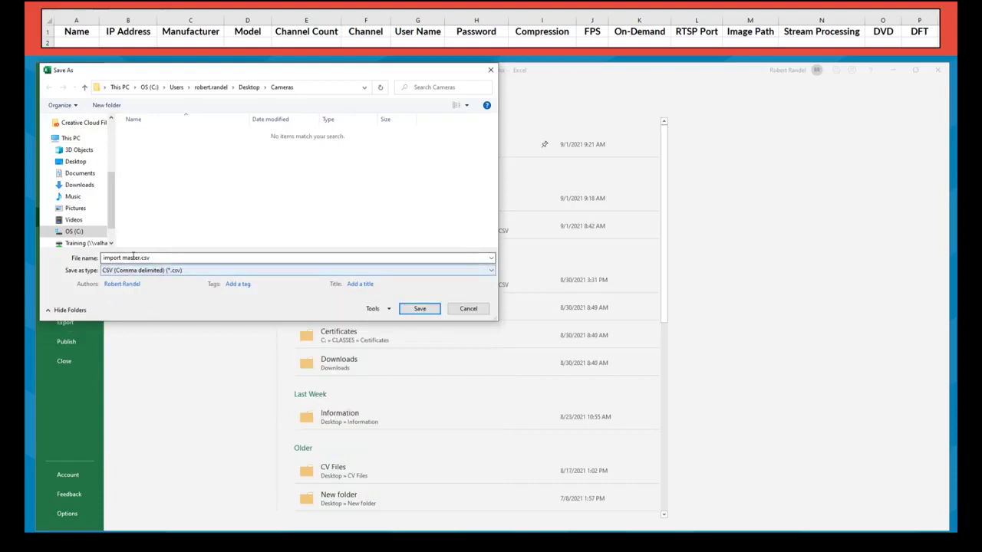
pyautogui.hotkey('ctrl', 'a')
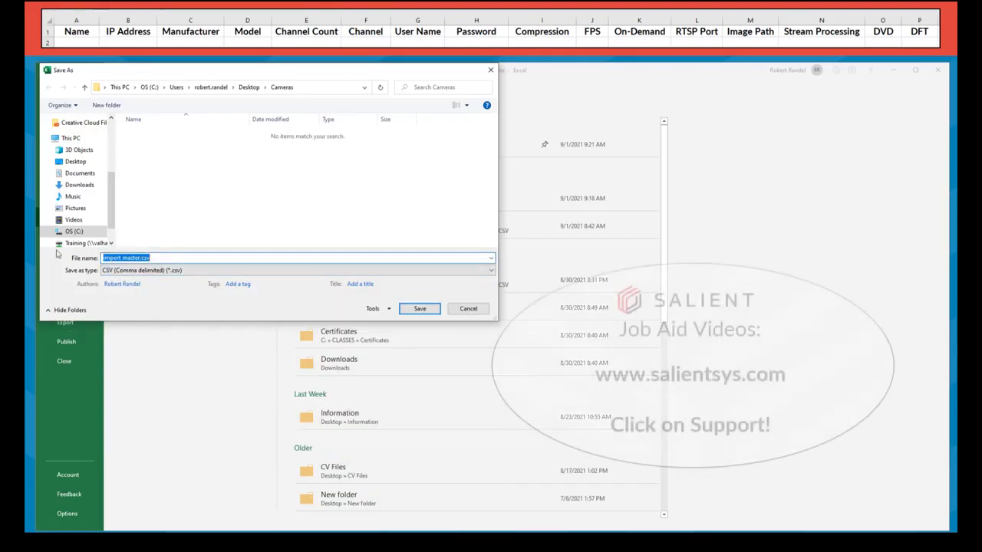
pyautogui.write('camera imports')
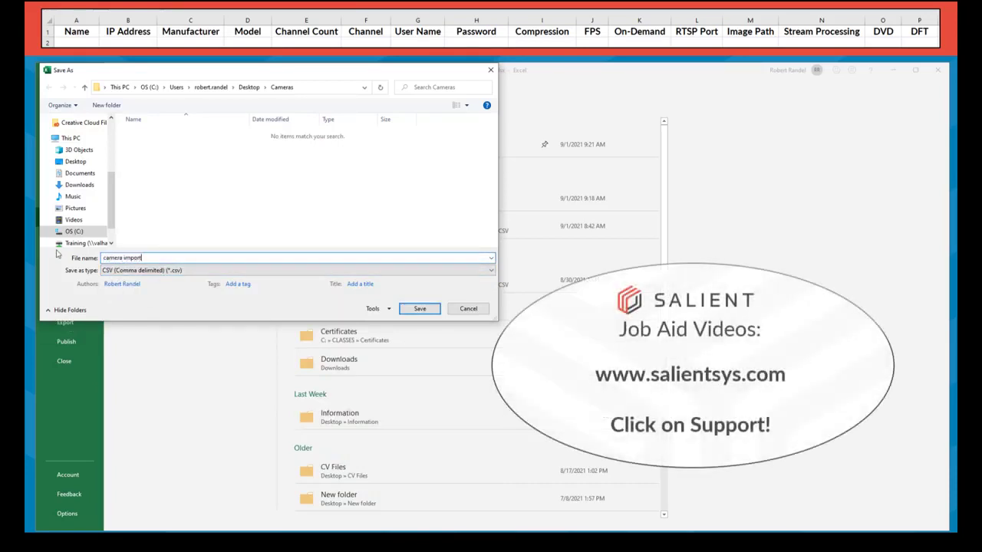
pyautogui.press('Return')
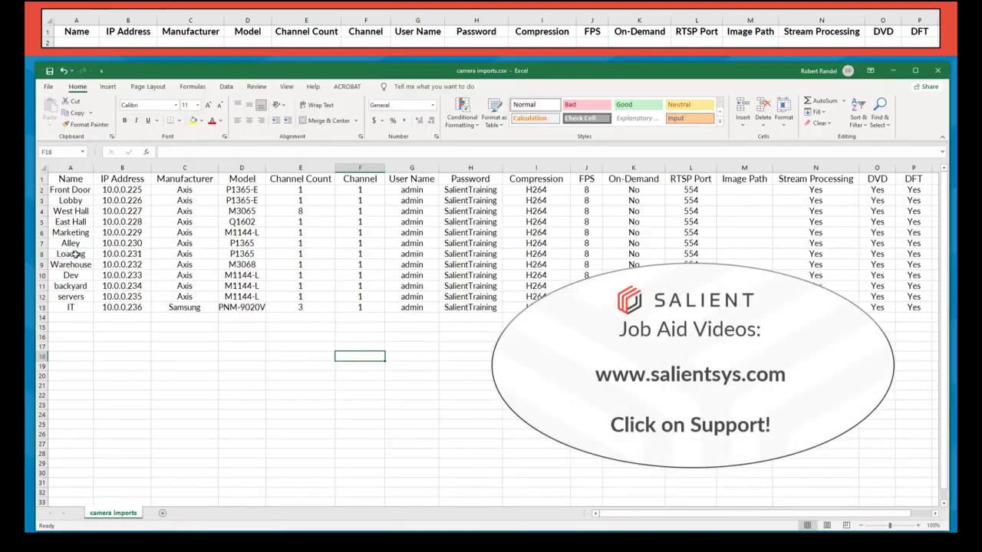